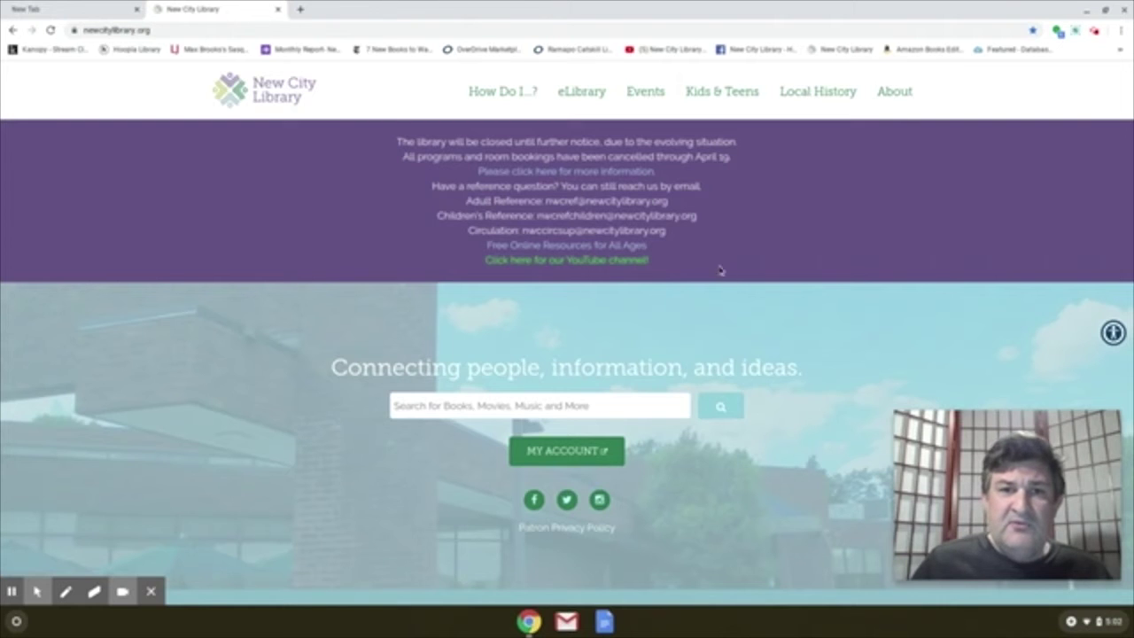
- Show the eLibrary dropdown from the New City Library homepage's top navigation
mouse_move(599, 103)
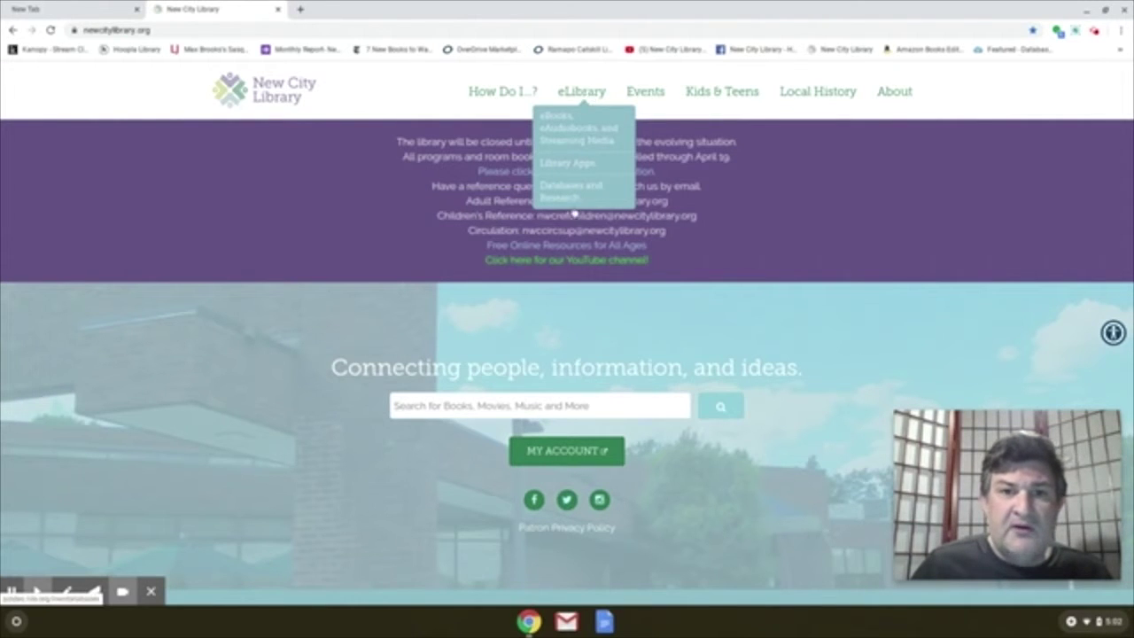
- Go through Databases and Research to the Tutor.com - New City card-number welcome page
click(568, 196)
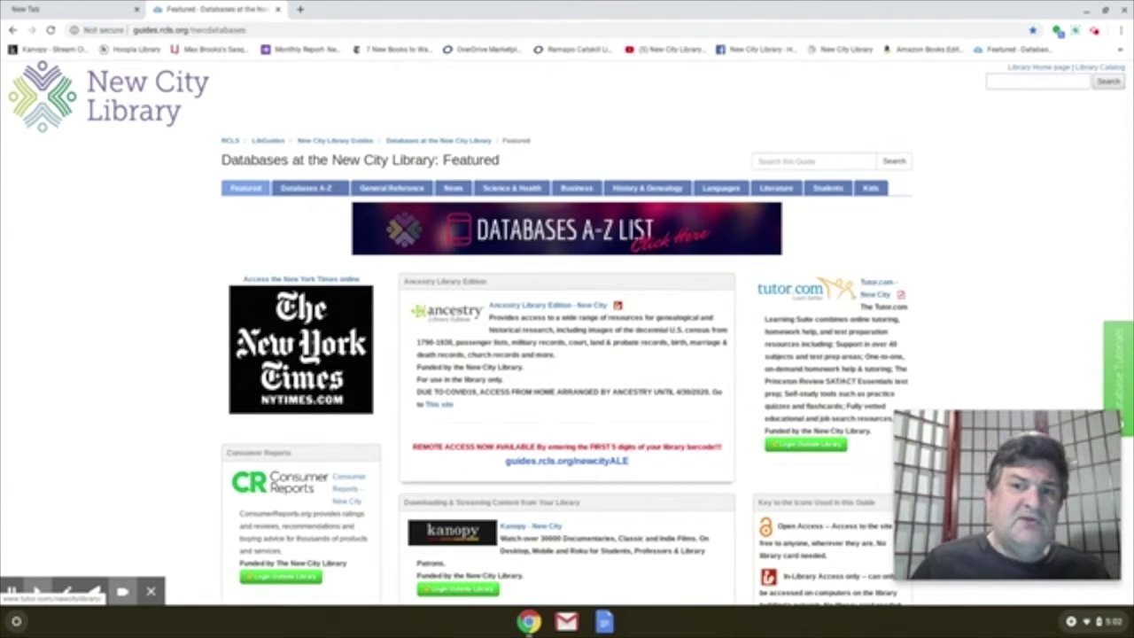
click(874, 294)
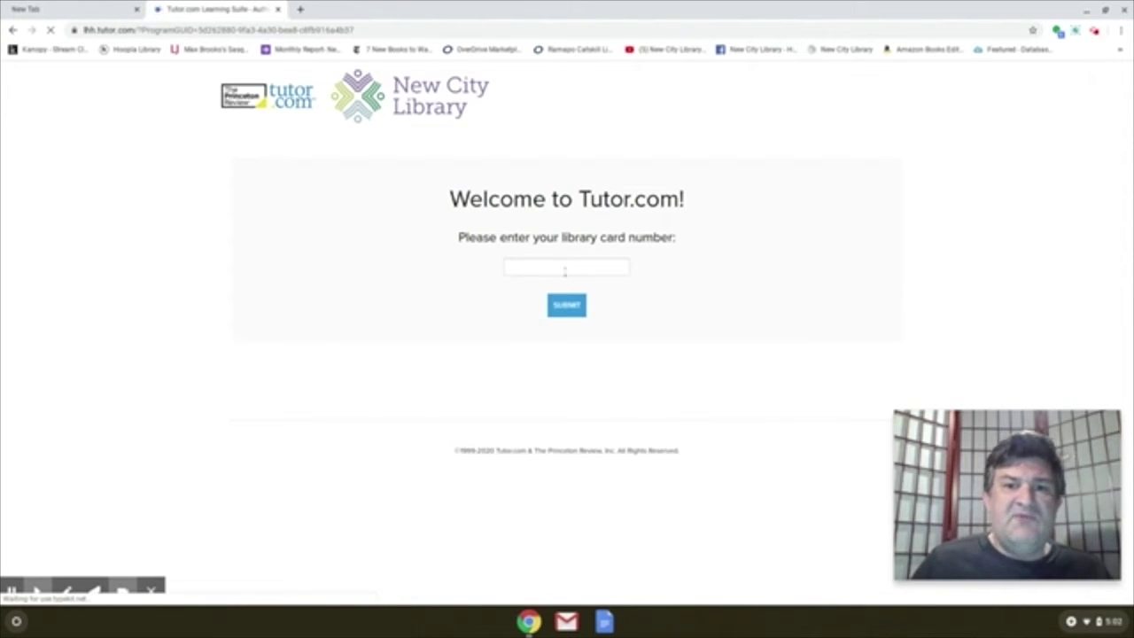
click(564, 268)
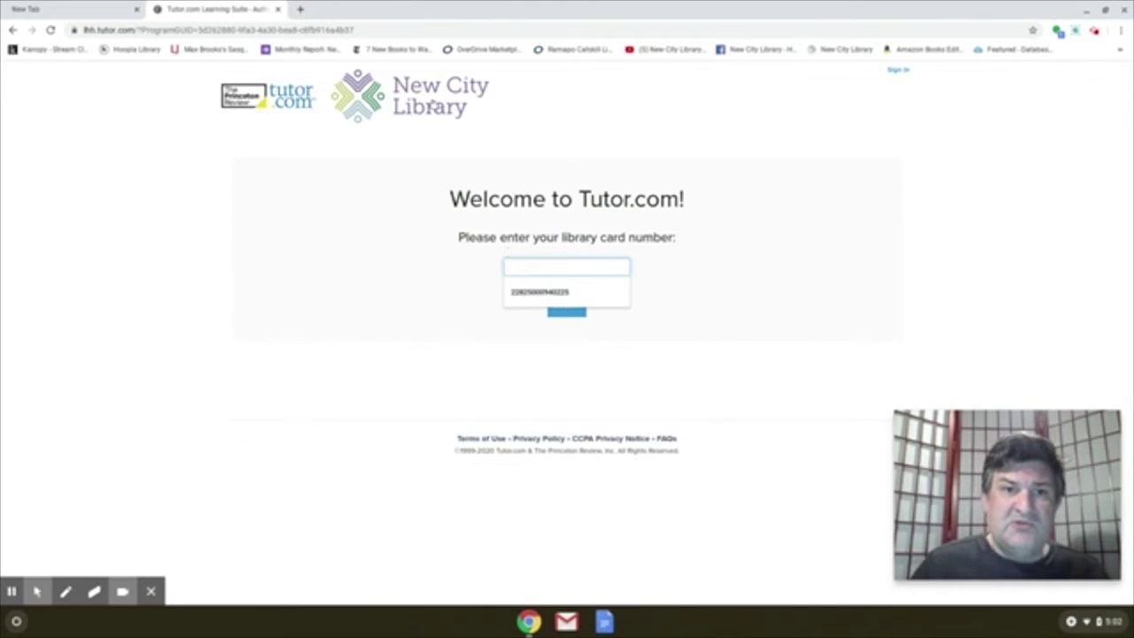
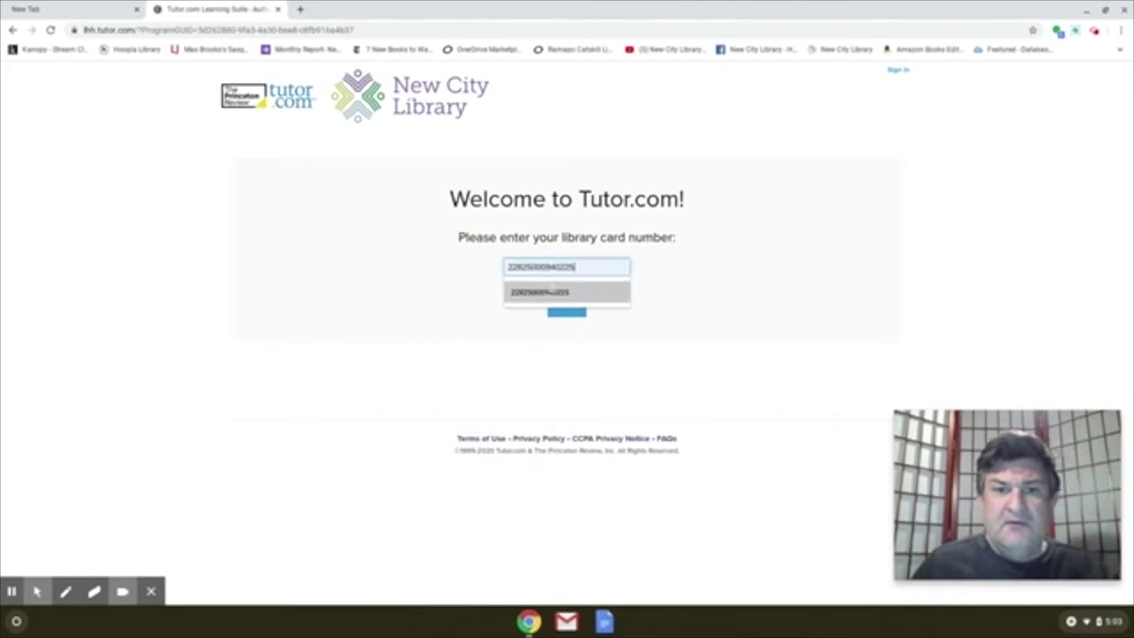
- Fill in the saved library card number and submit it to enter Tutor.com
click(551, 290)
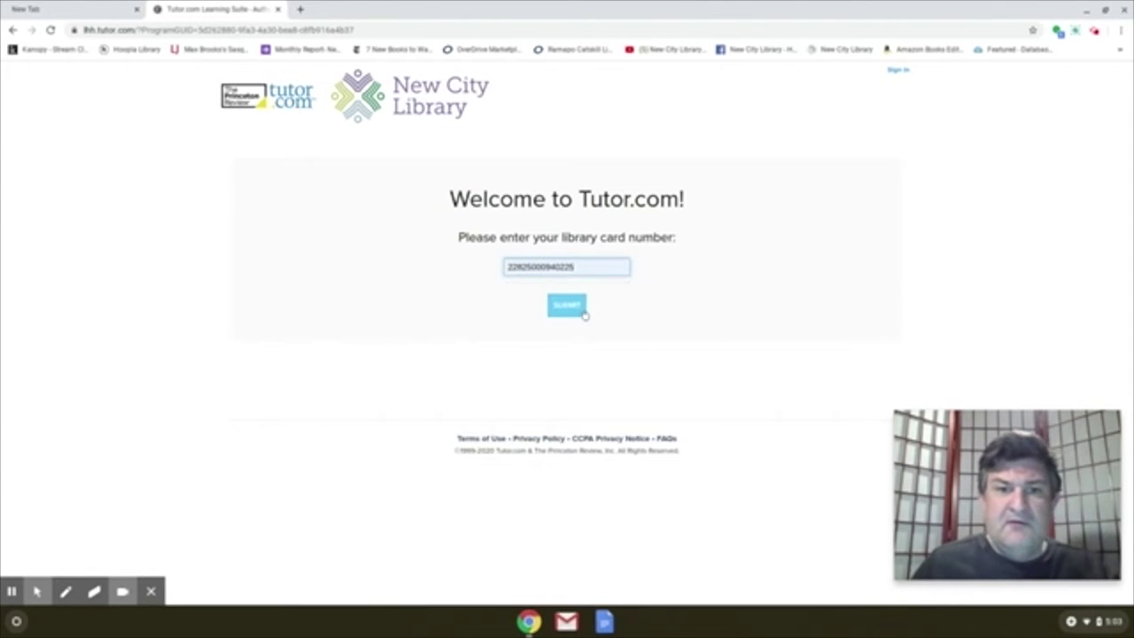
click(580, 310)
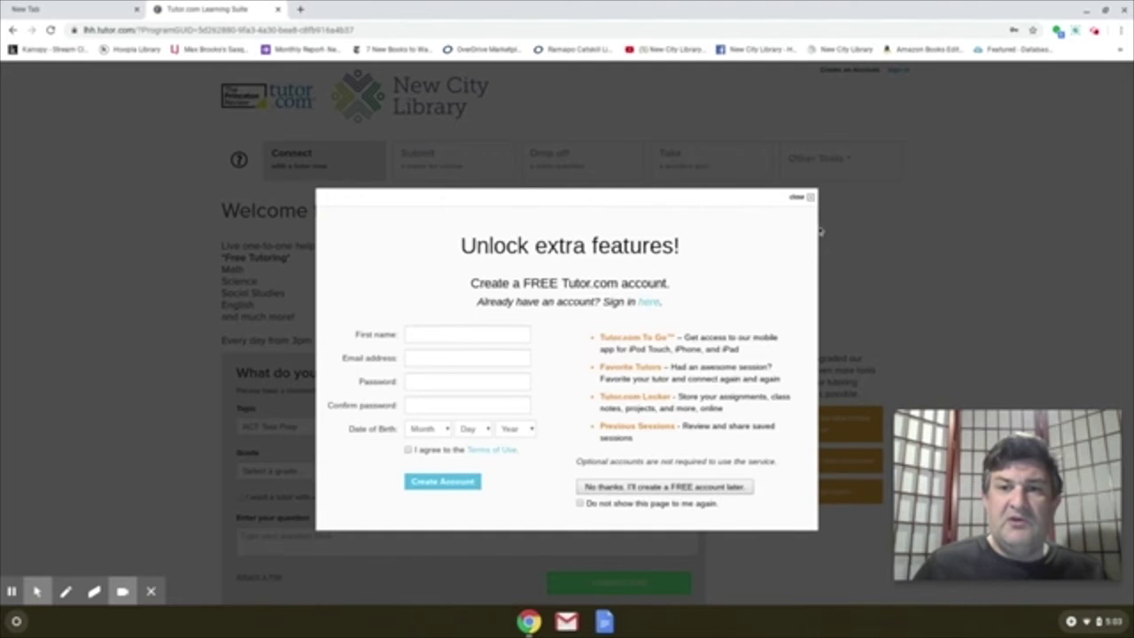
- Close the 'Unlock extra features!' free-account sign-up prompt
click(794, 203)
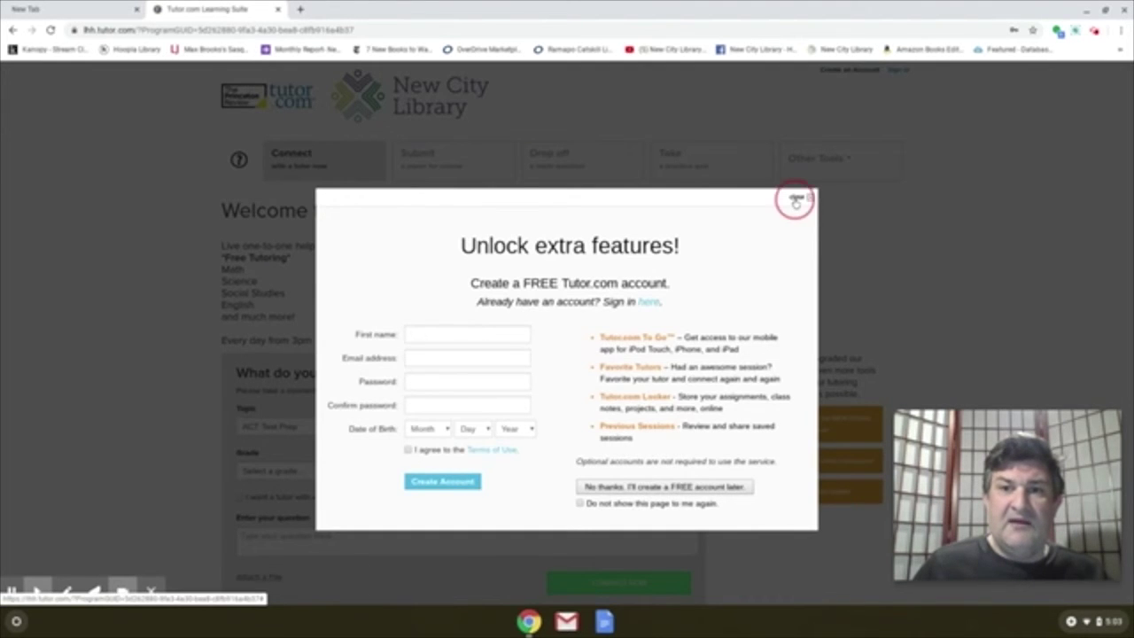
click(897, 70)
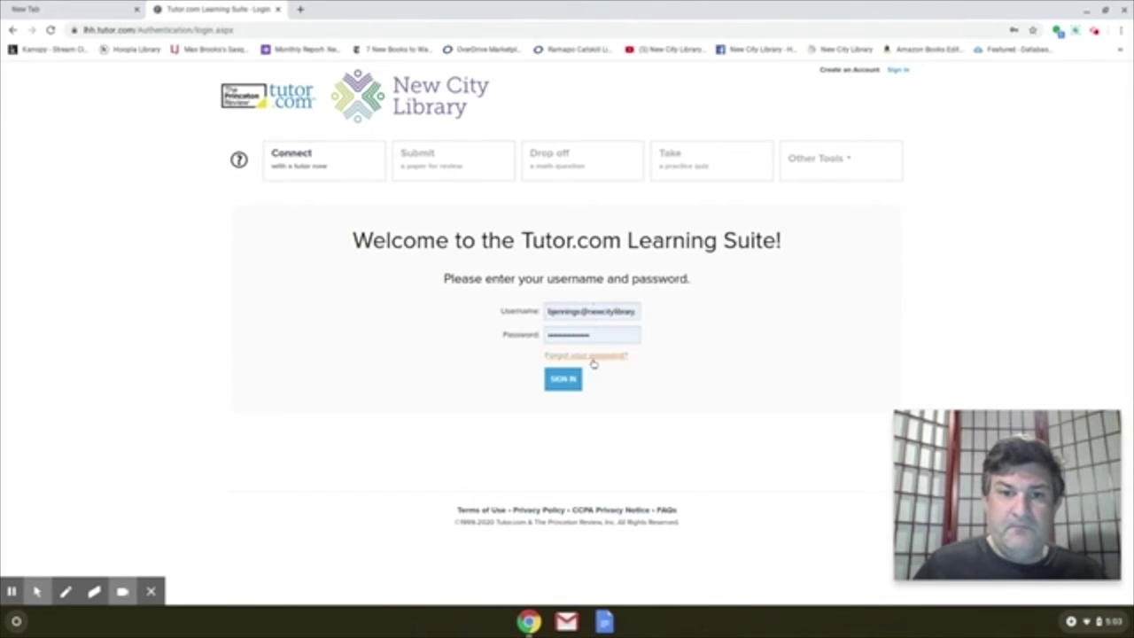
click(568, 383)
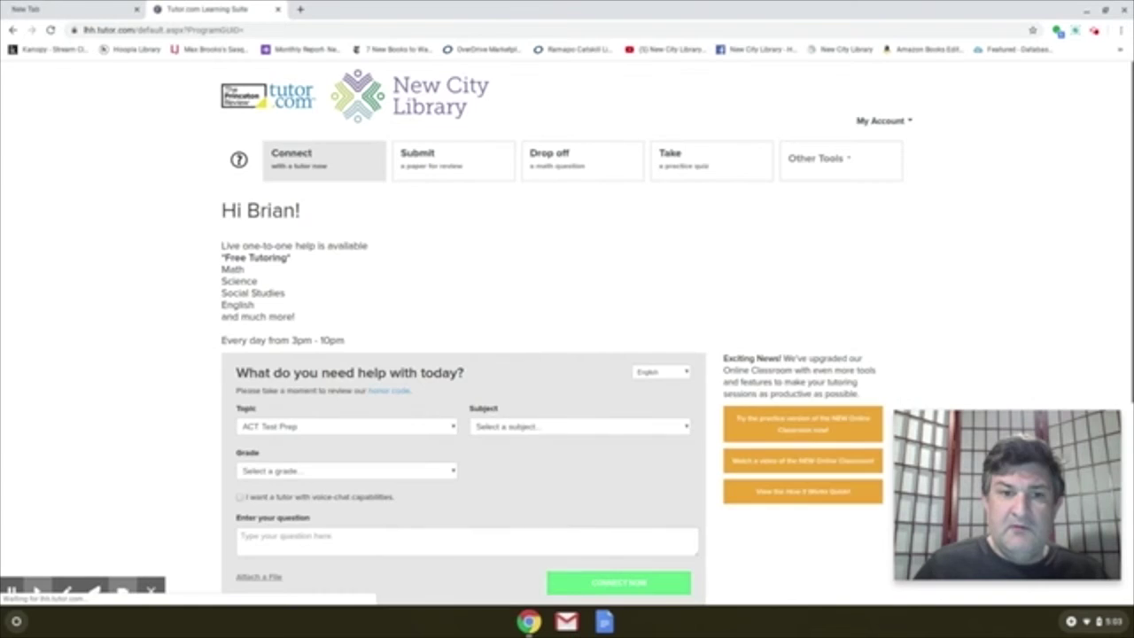
scroll(574, 372, down, 2)
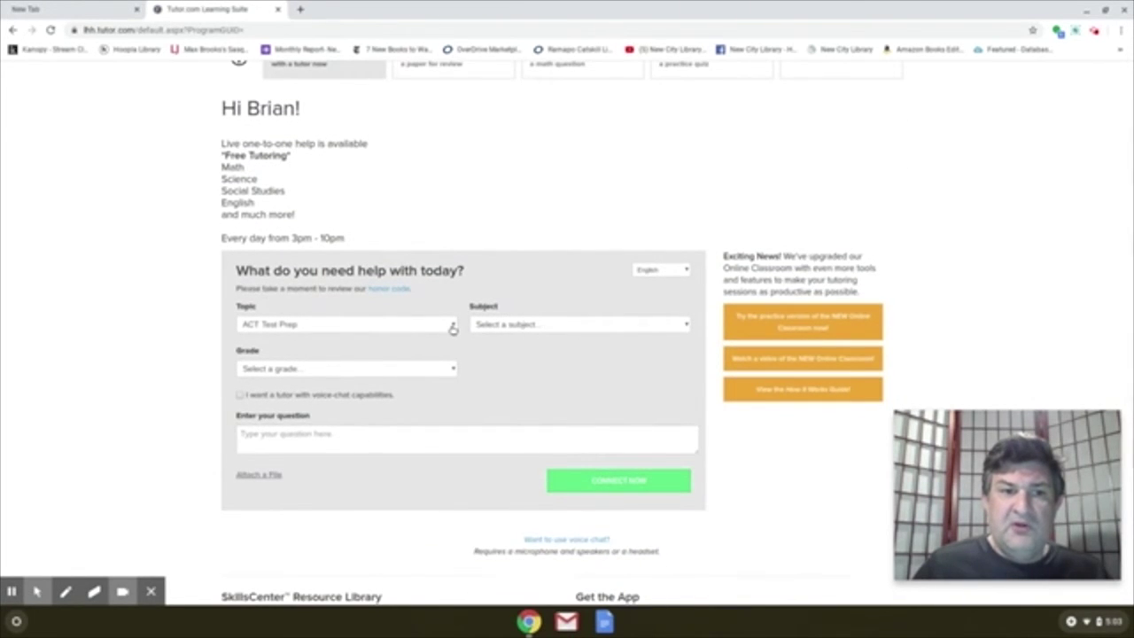
click(453, 327)
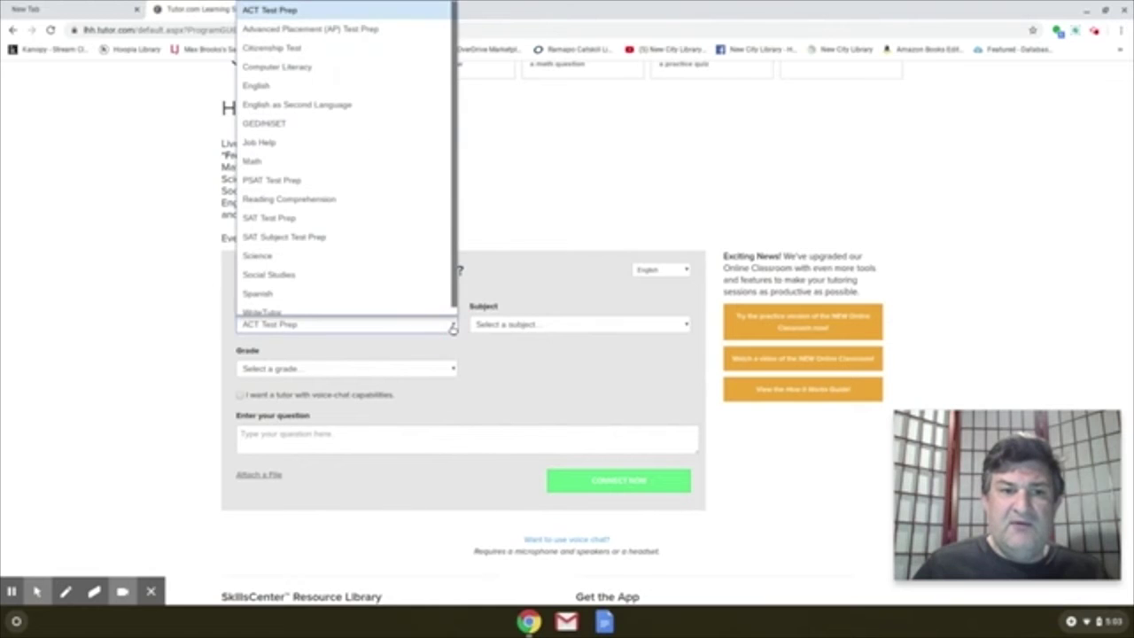
scroll(336, 240, down, 1)
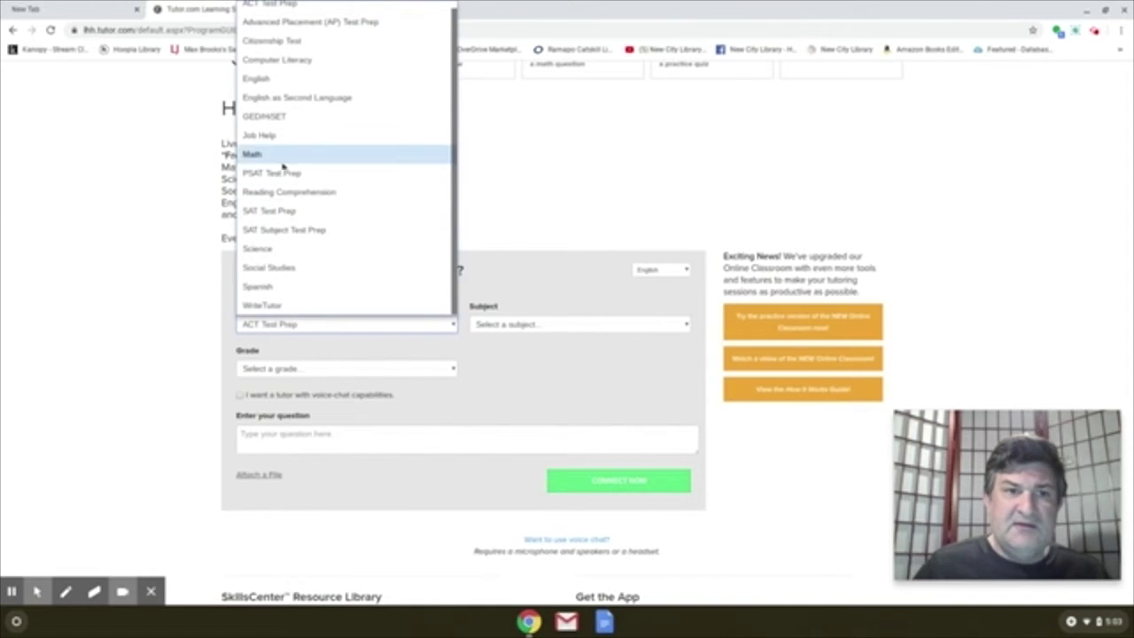
scroll(279, 159, up, 1)
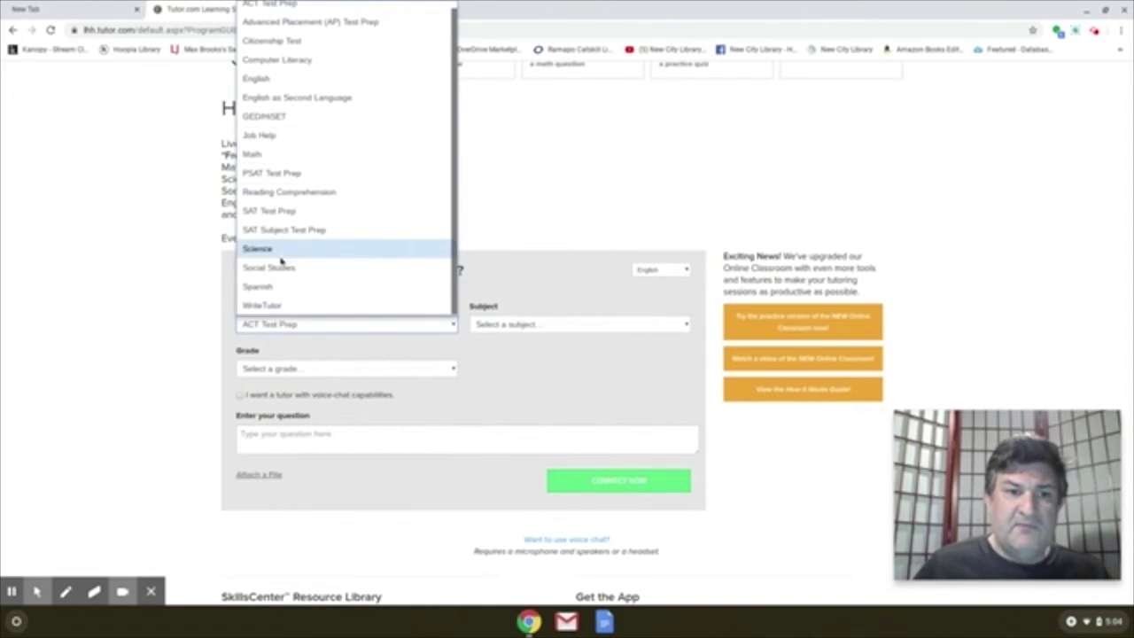
click(287, 161)
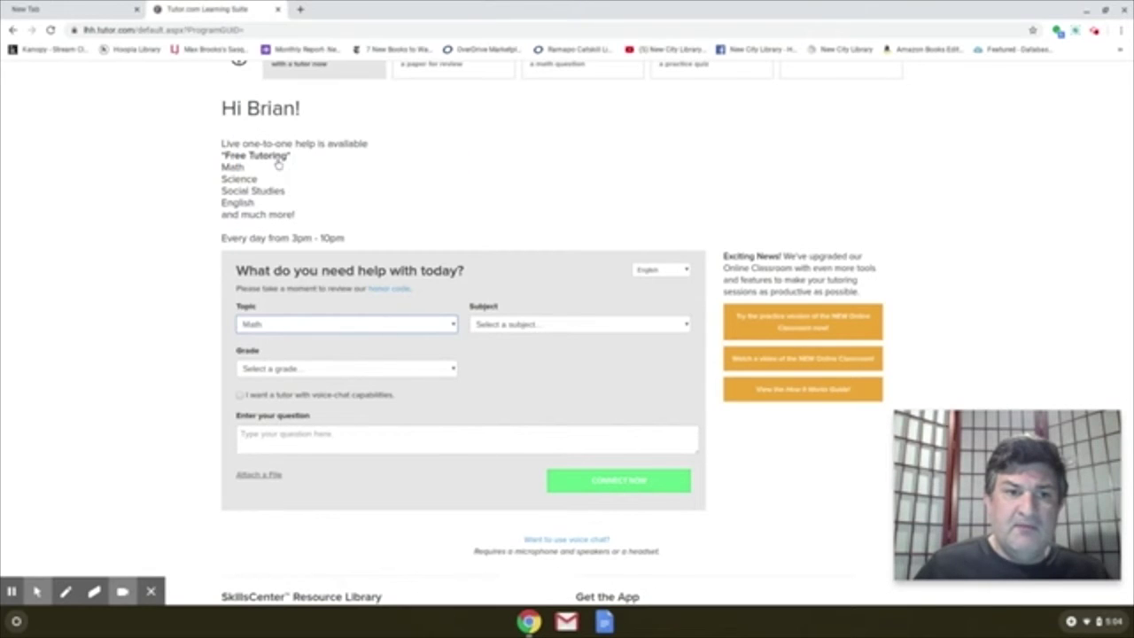
click(514, 324)
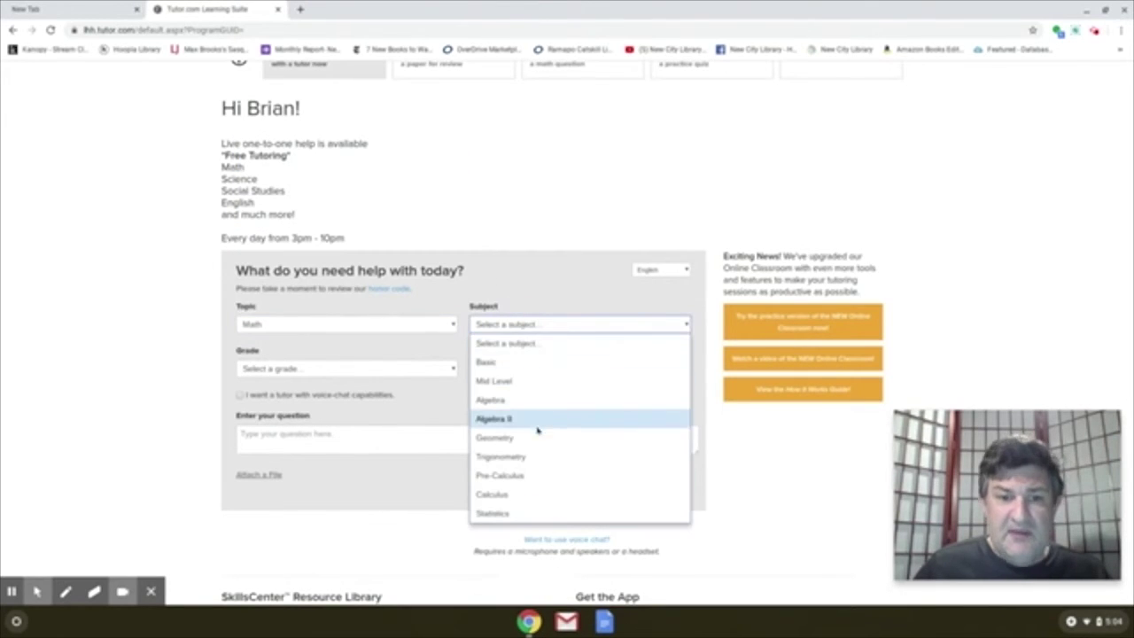
click(502, 399)
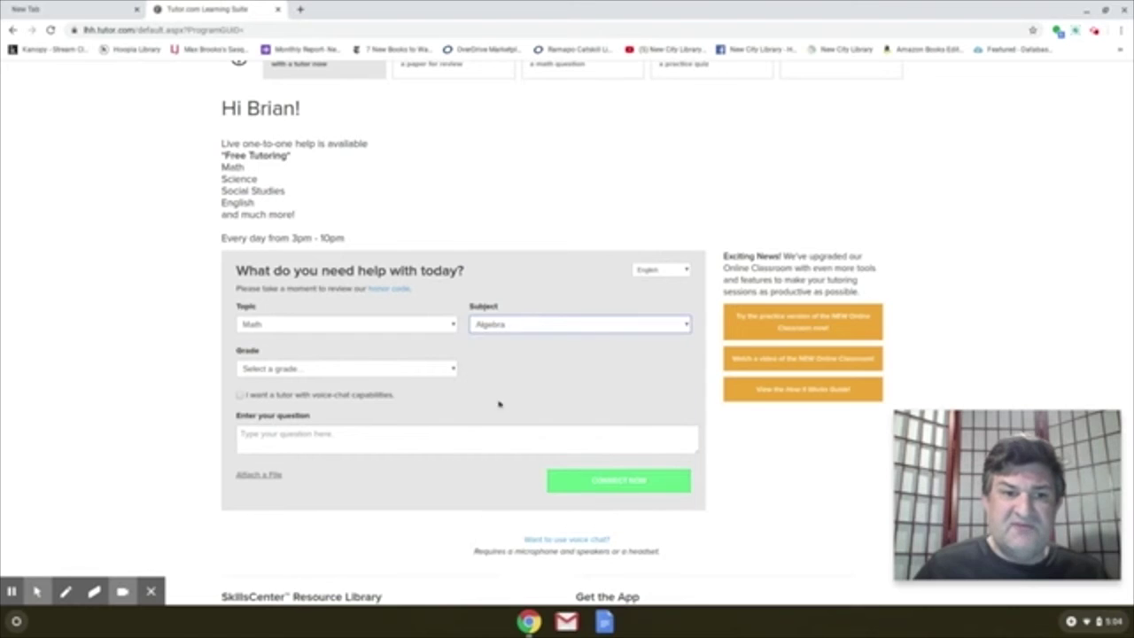
click(418, 370)
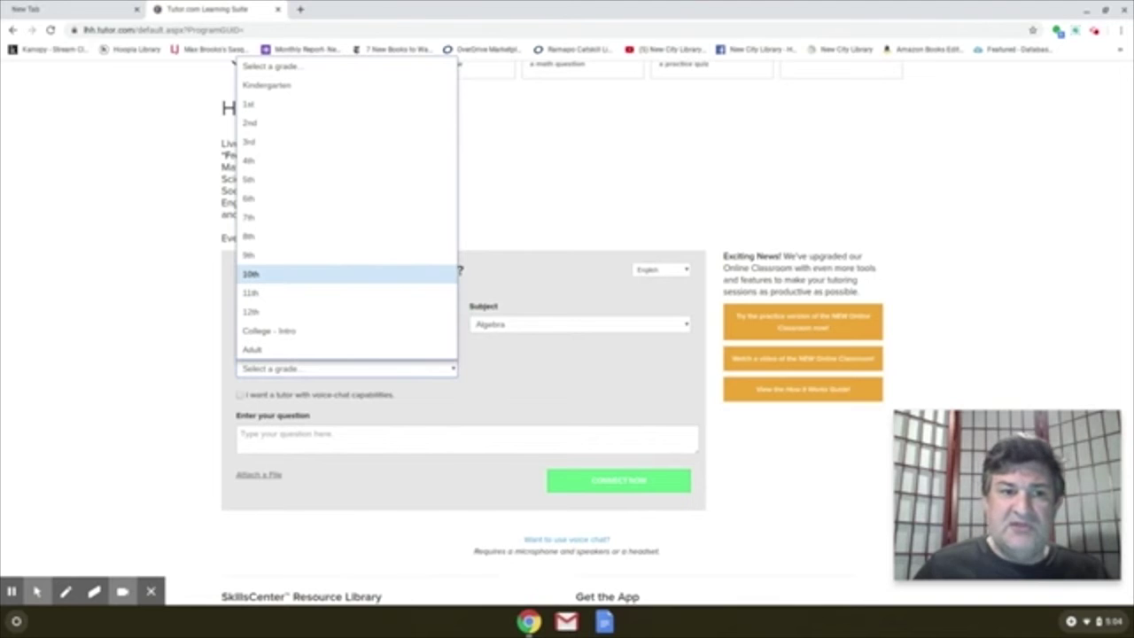
click(534, 224)
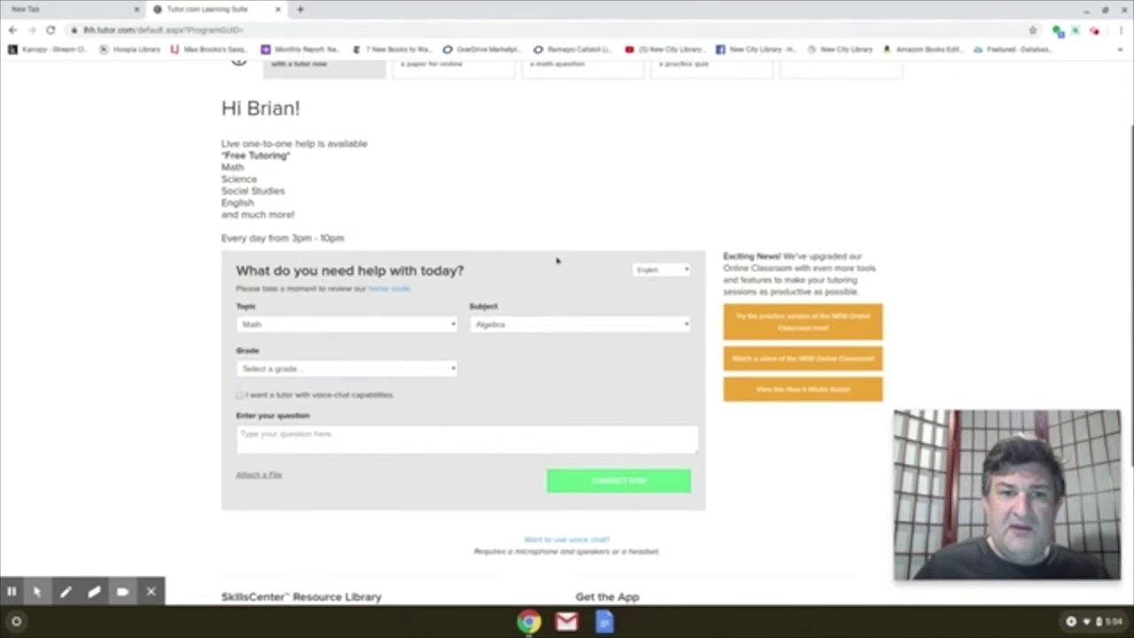
scroll(557, 259, up, 2)
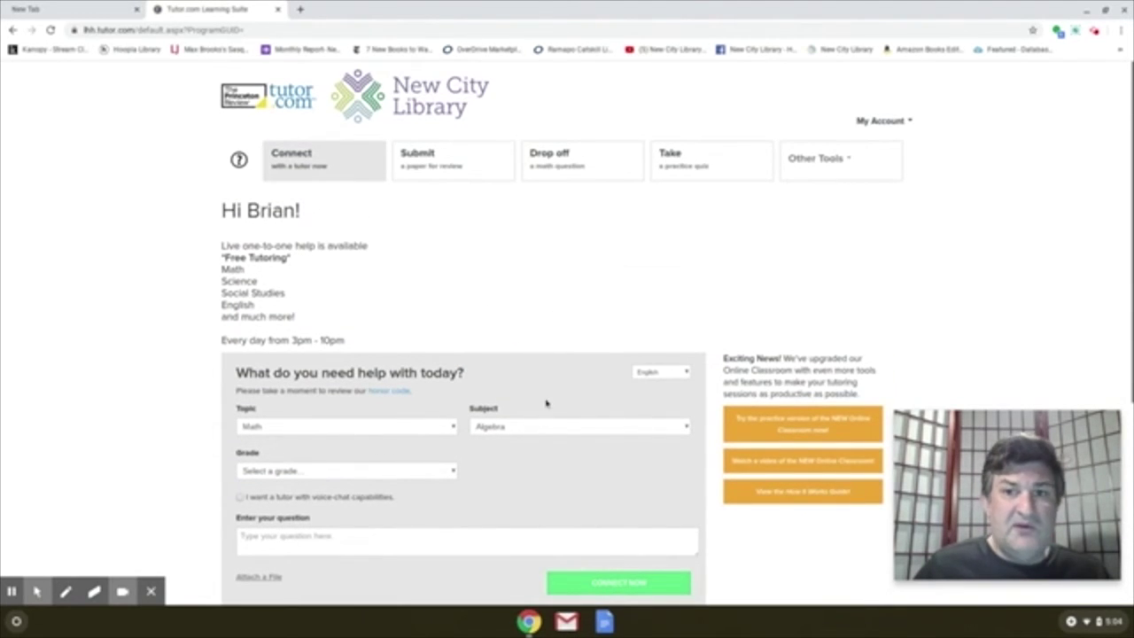
- Start a paper submission as a WriteTutor Essay Drop Off Review and view grade levels
click(425, 156)
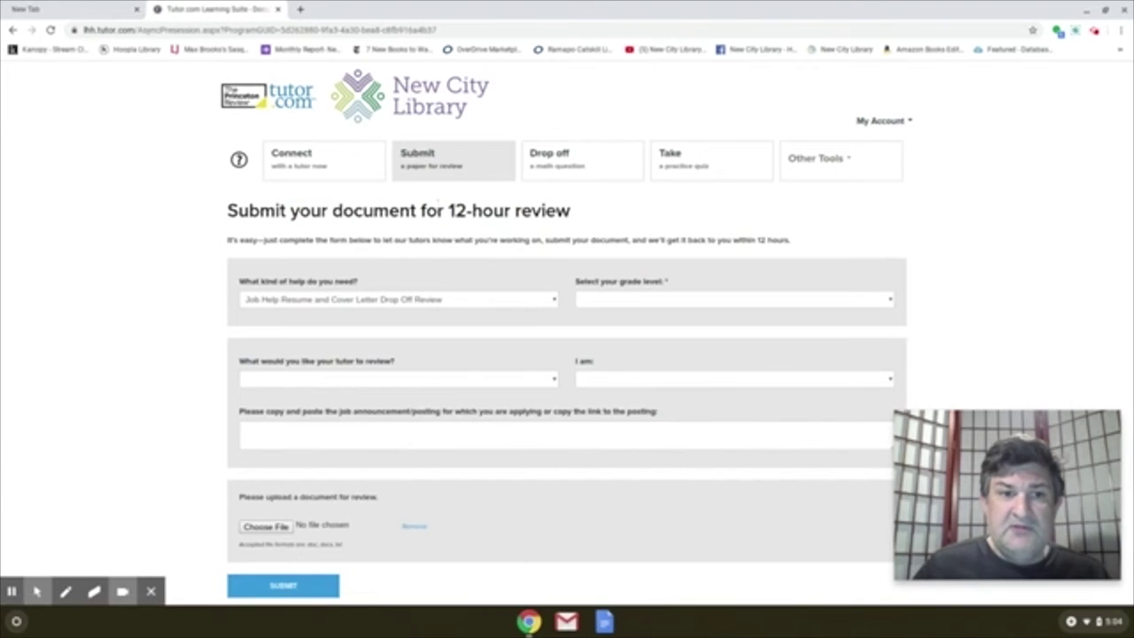
click(457, 307)
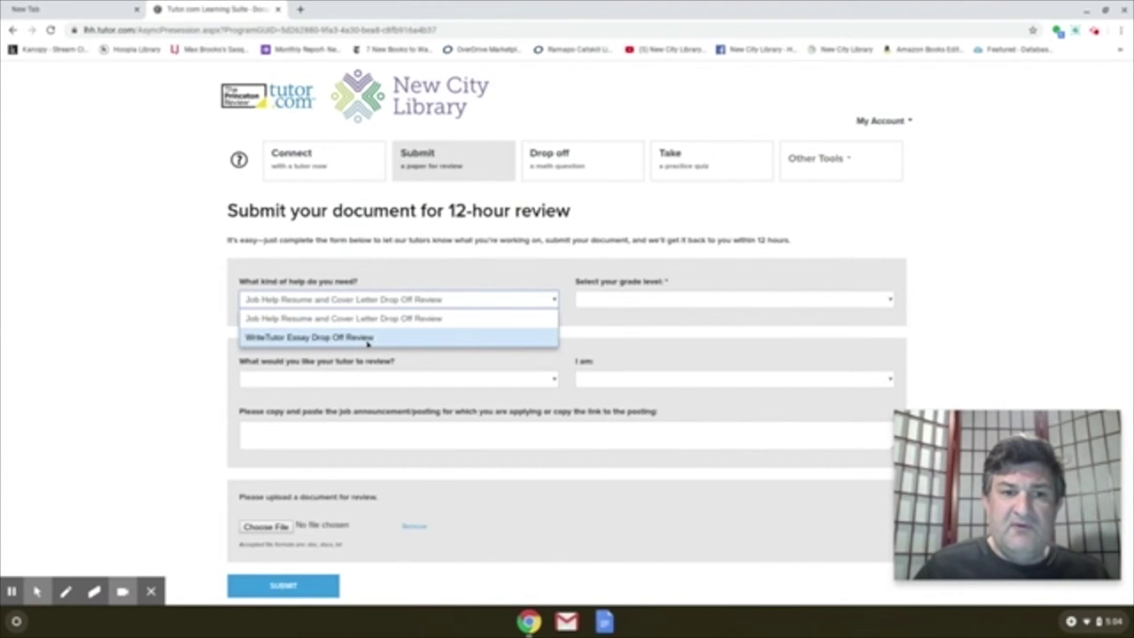
click(367, 340)
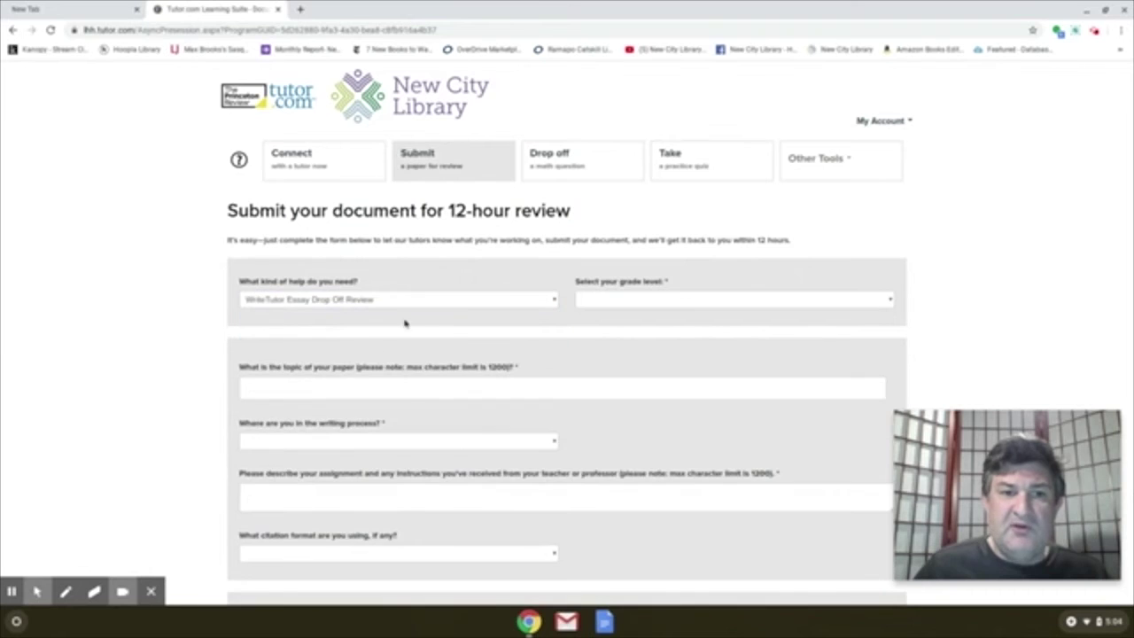
click(656, 305)
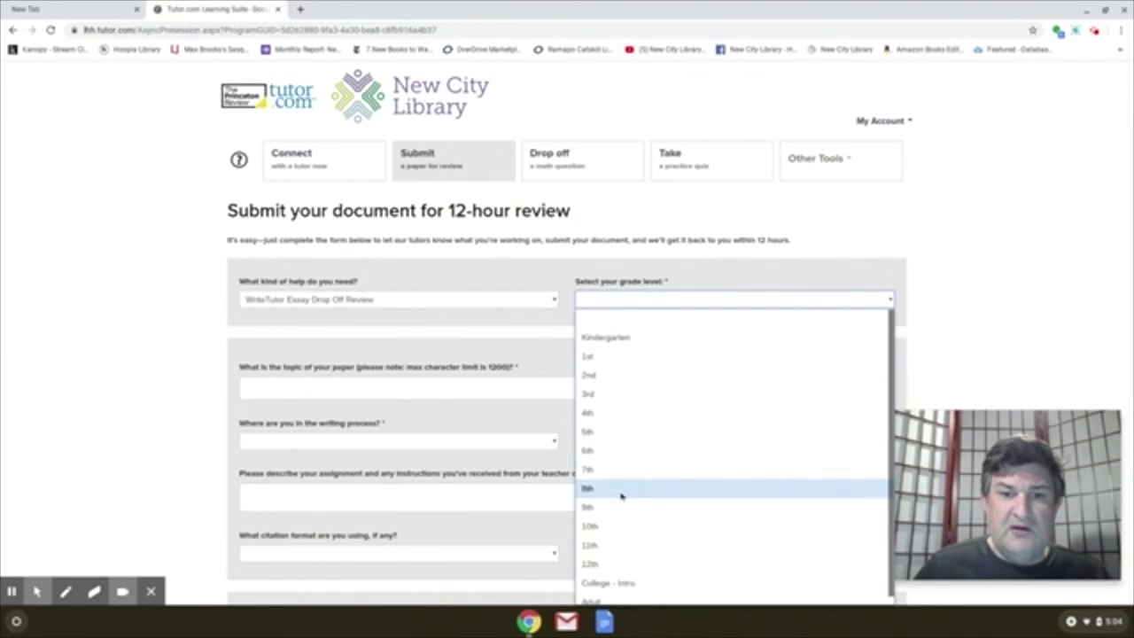
click(416, 388)
- Mark the writing stage as 'almost perfect' and review the description and citation fields
scroll(490, 386, down, 1)
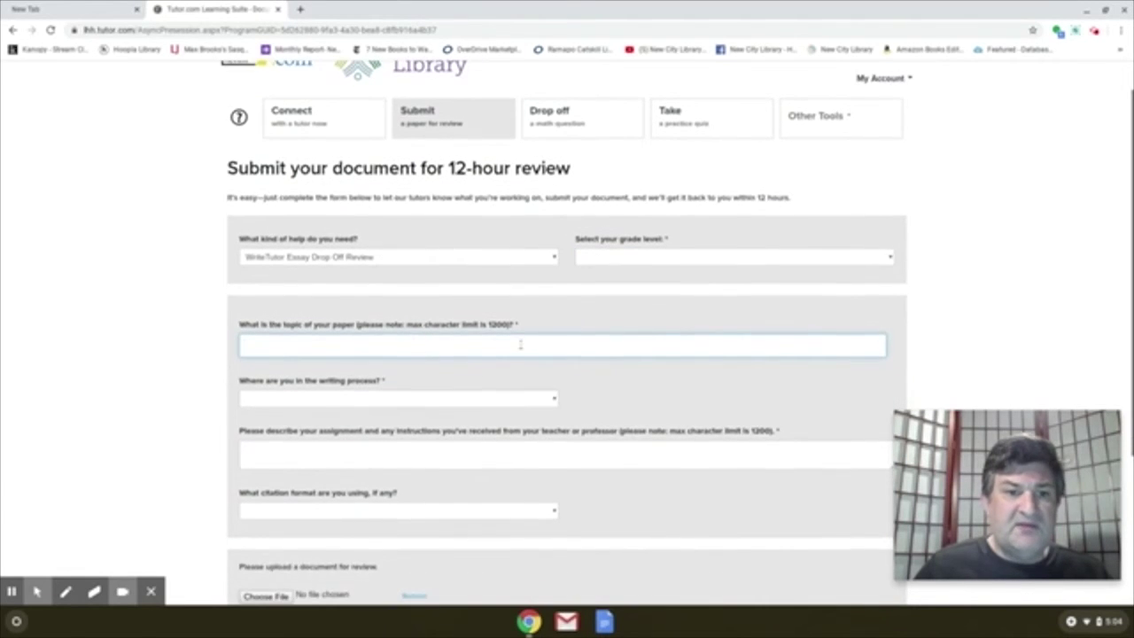
scroll(520, 346, down, 5)
click(471, 192)
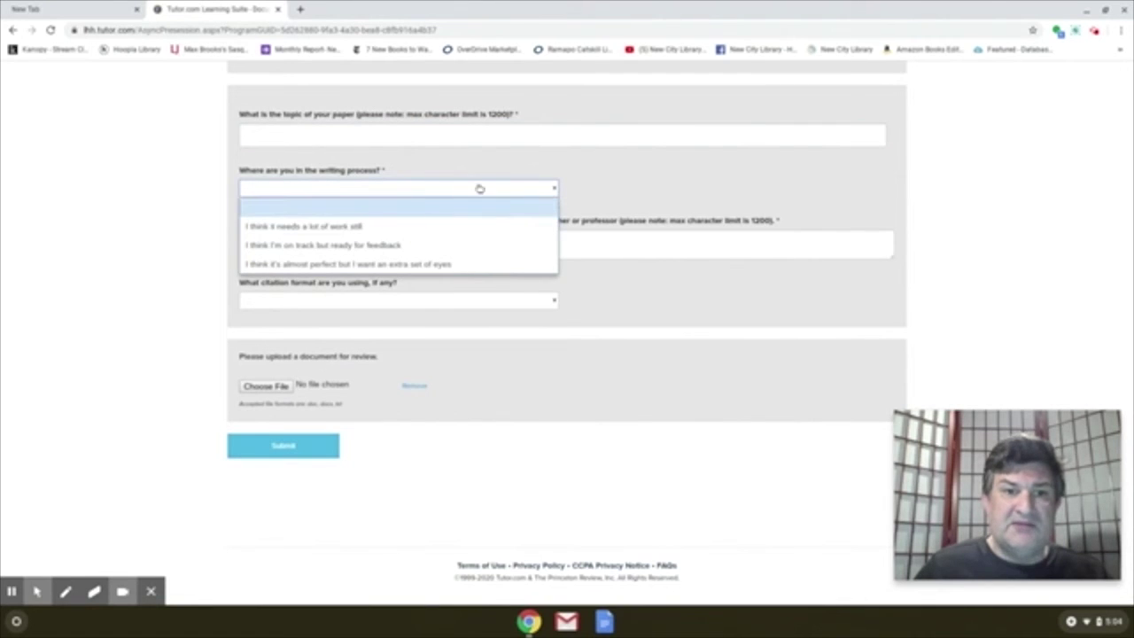
click(431, 268)
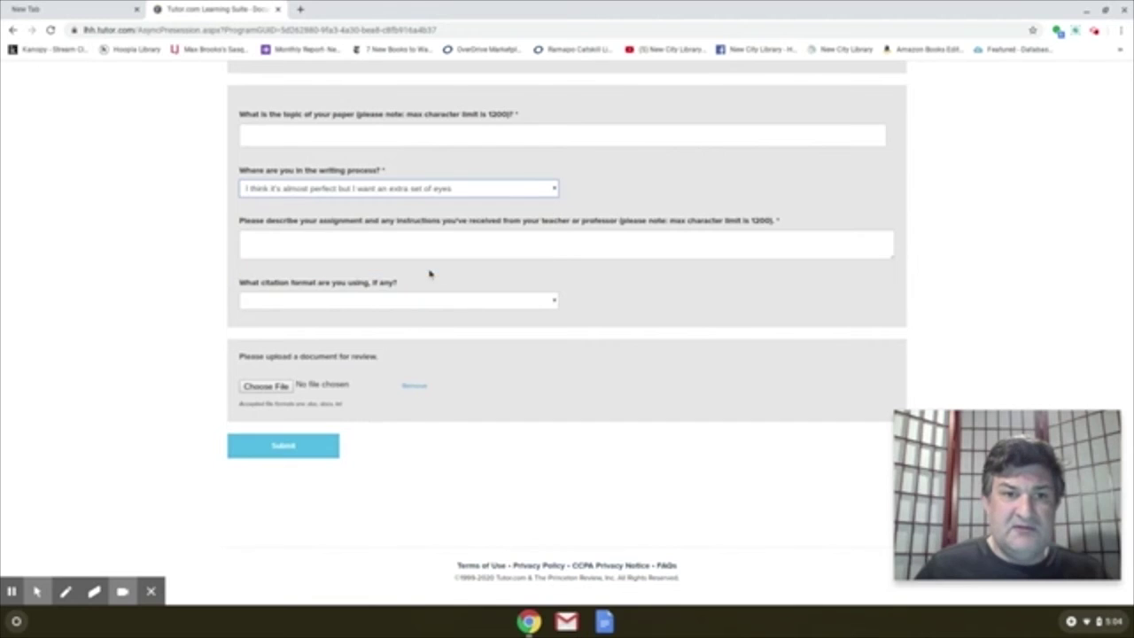
click(417, 248)
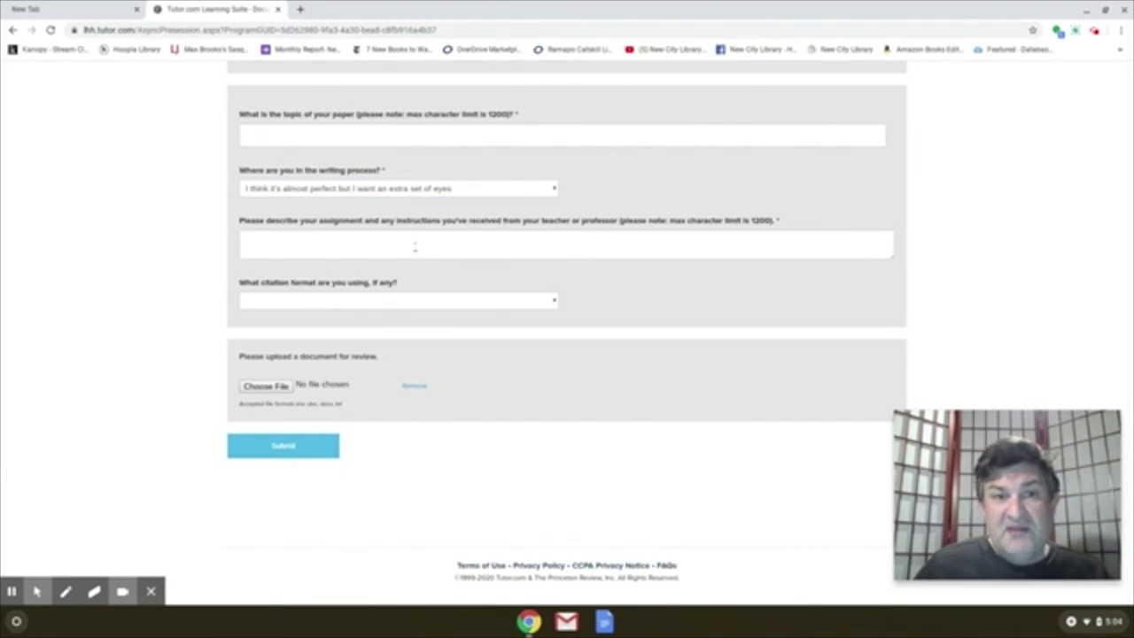
click(414, 247)
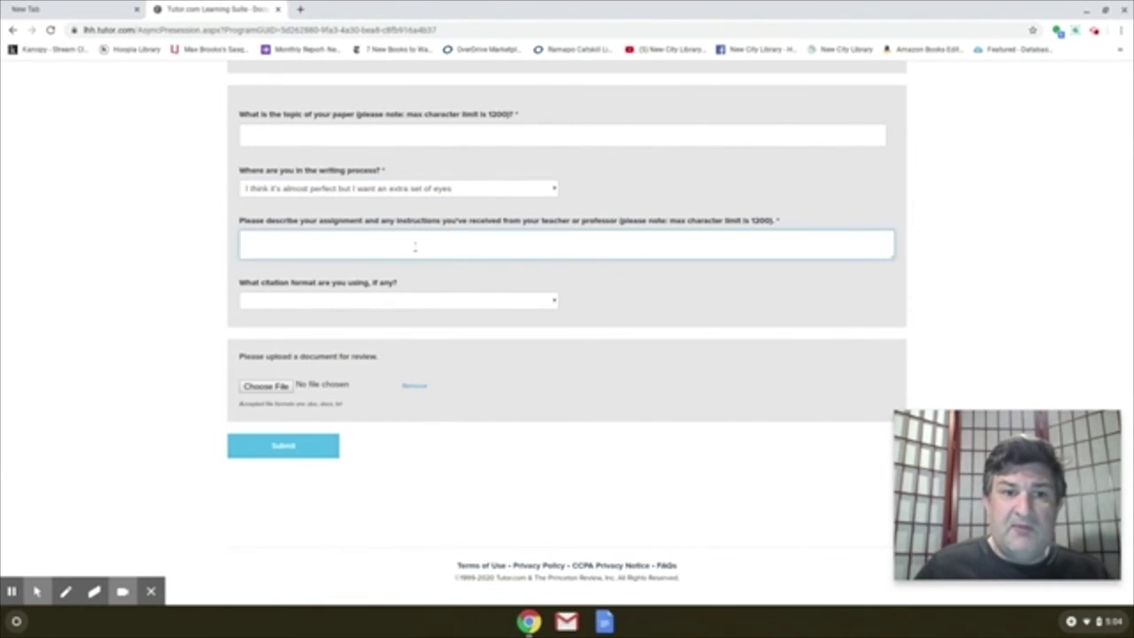
click(432, 304)
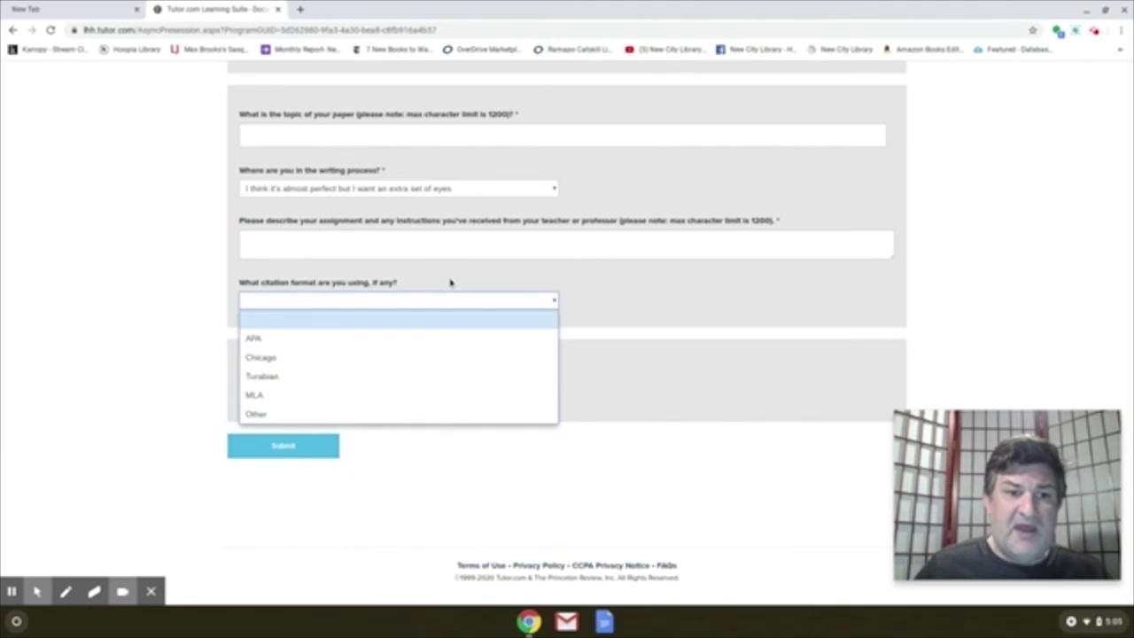
click(450, 282)
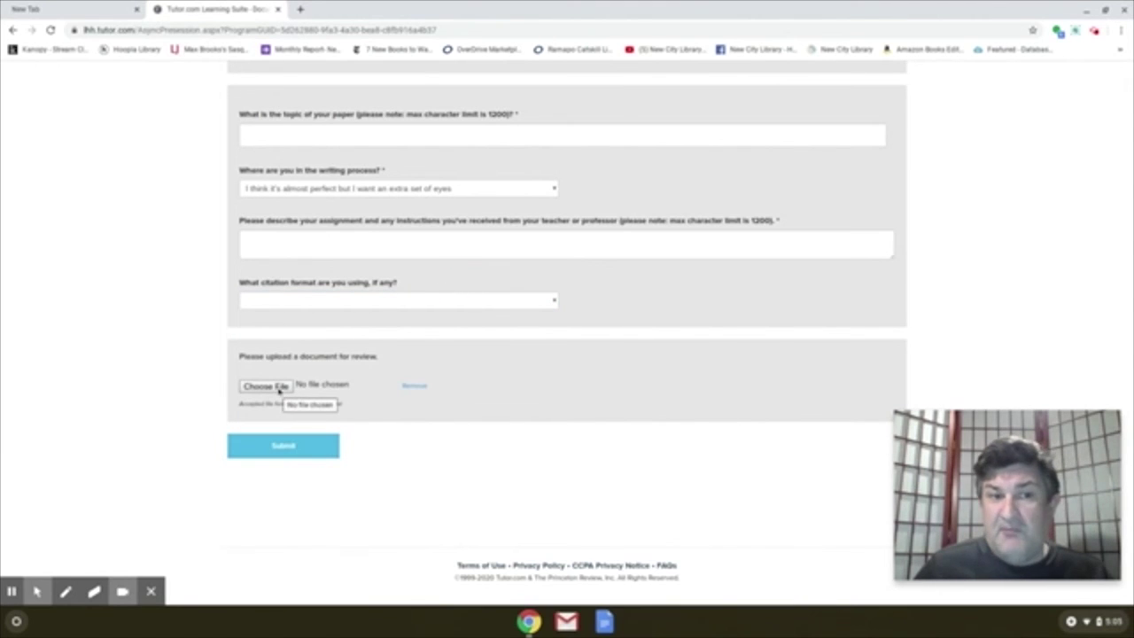
click(282, 446)
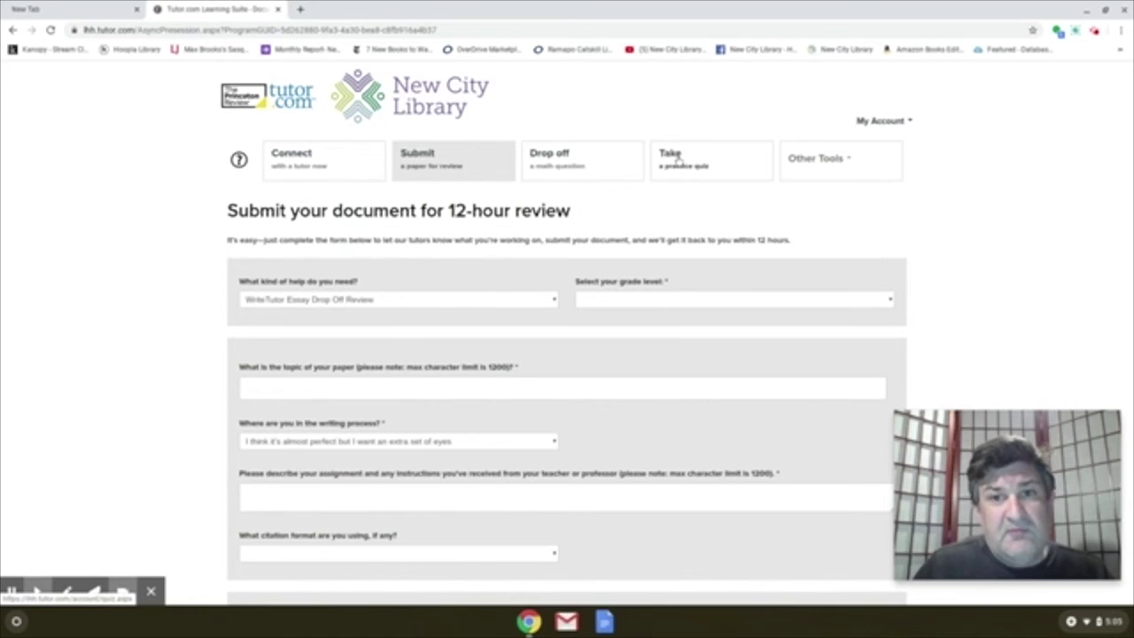
click(677, 156)
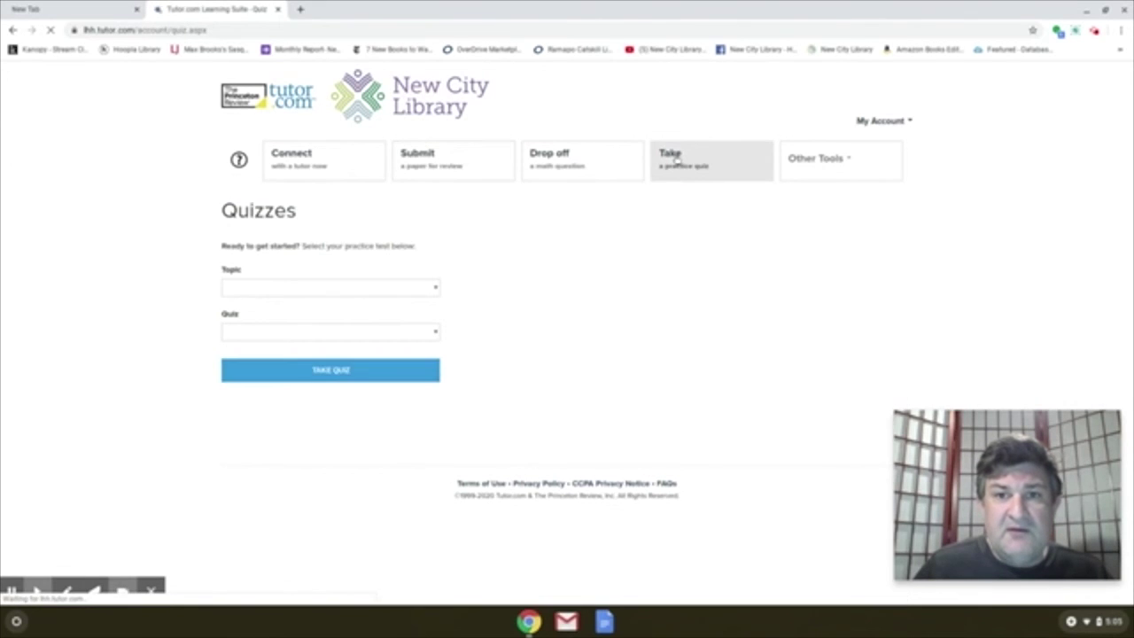
- Choose topic English I and the Supporting Evidence Quiz on the Quizzes page
click(432, 288)
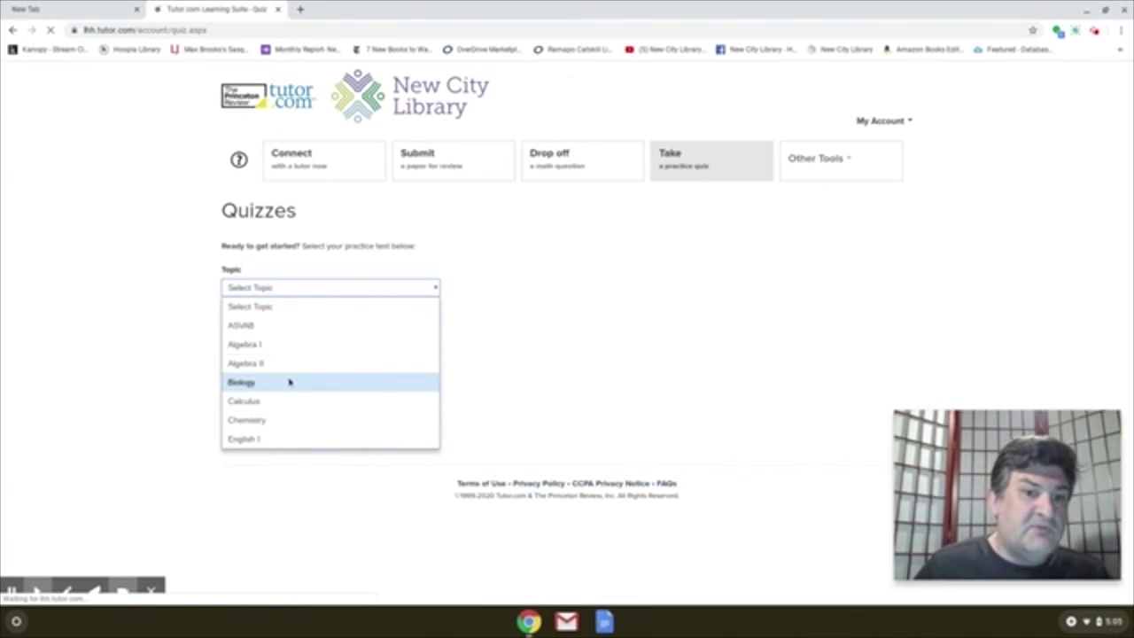
click(287, 439)
click(319, 333)
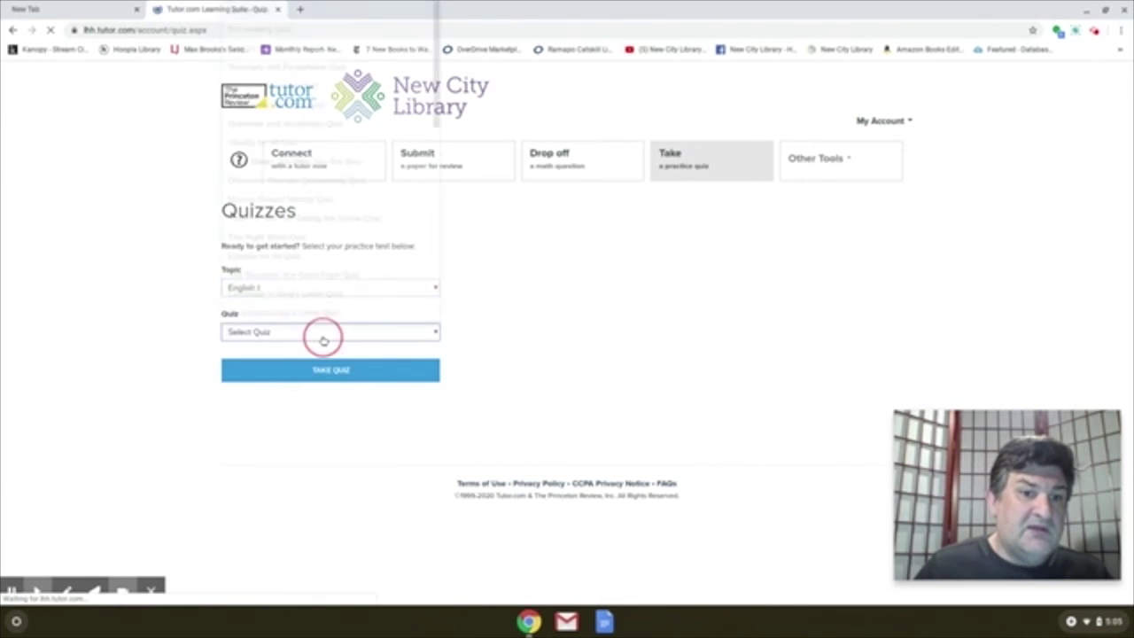
scroll(310, 278, down, 1)
scroll(309, 191, up, 1)
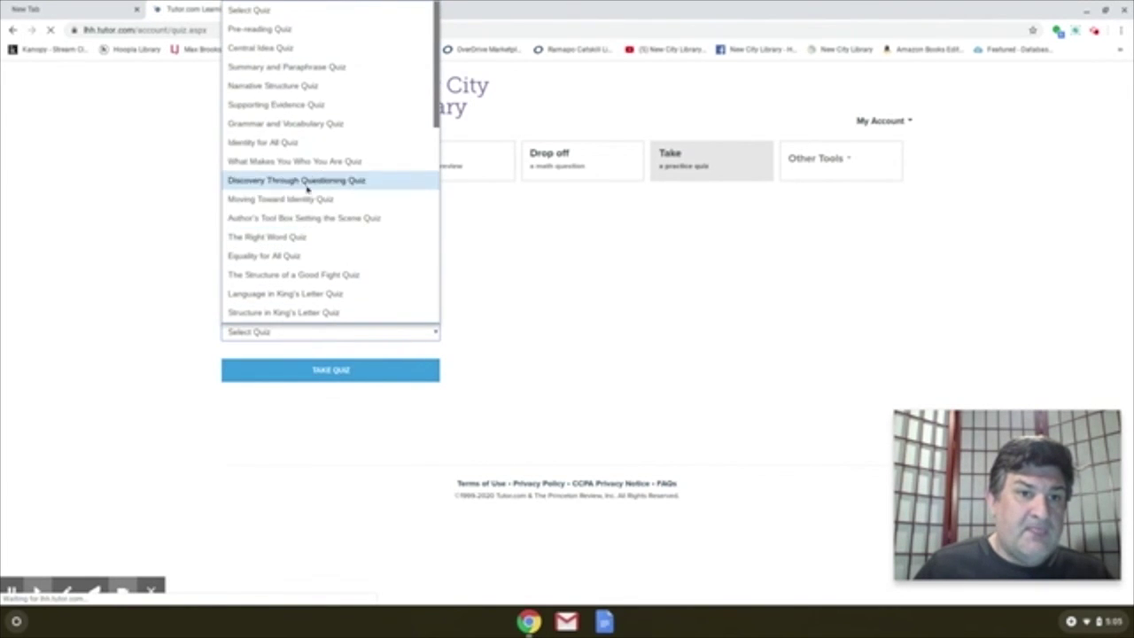
click(278, 107)
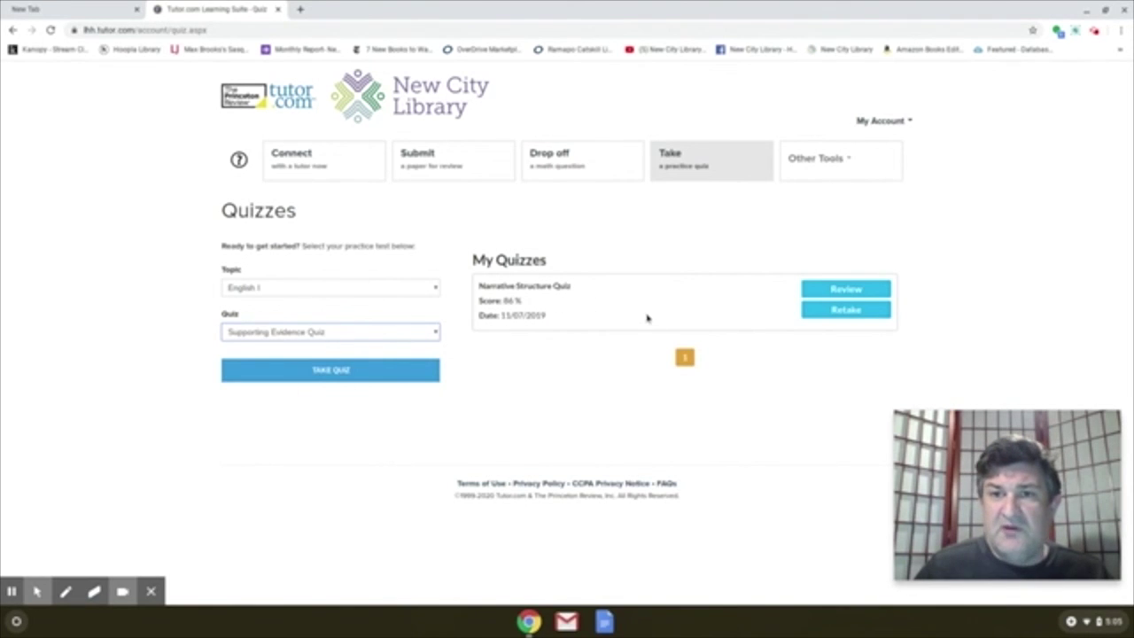
click(833, 163)
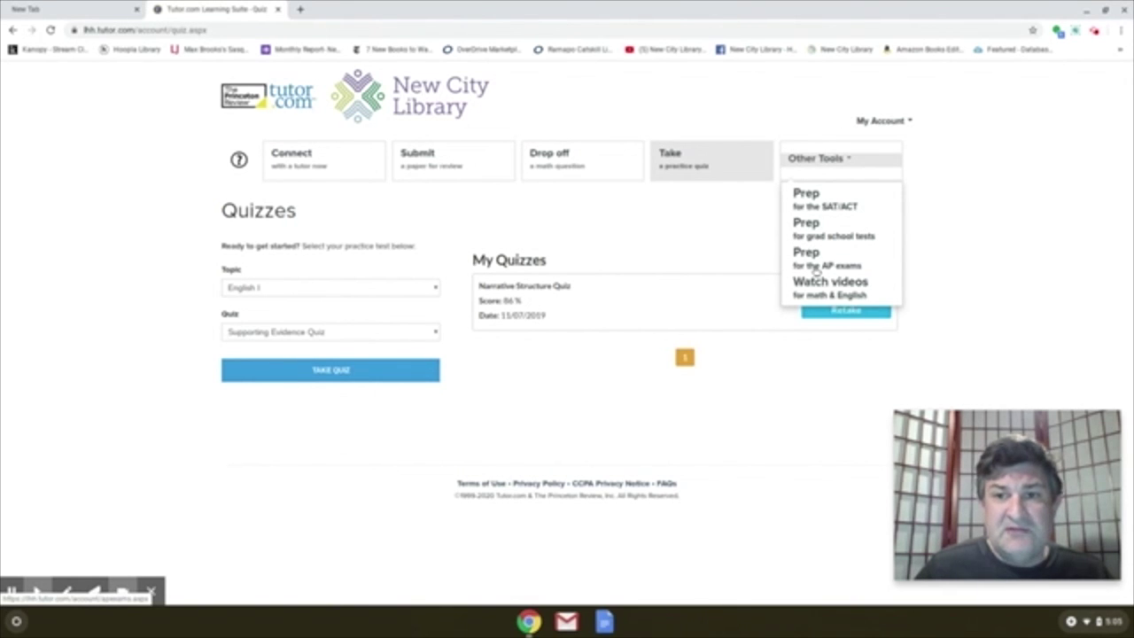
- Open 'Prep for the AP exams' from the Other Tools menu
click(818, 263)
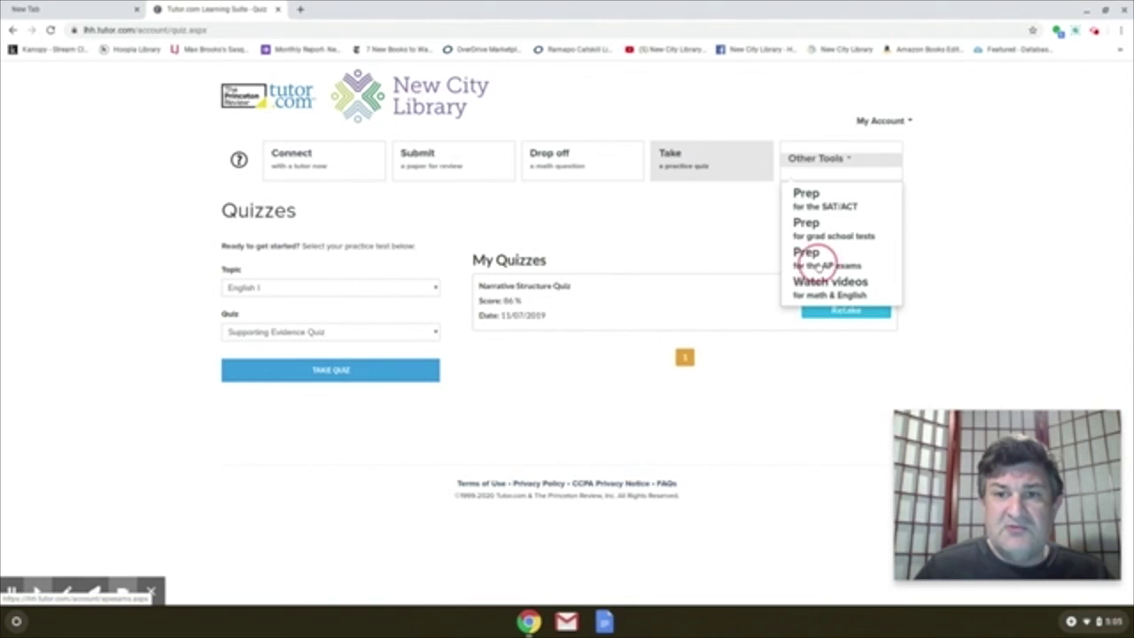